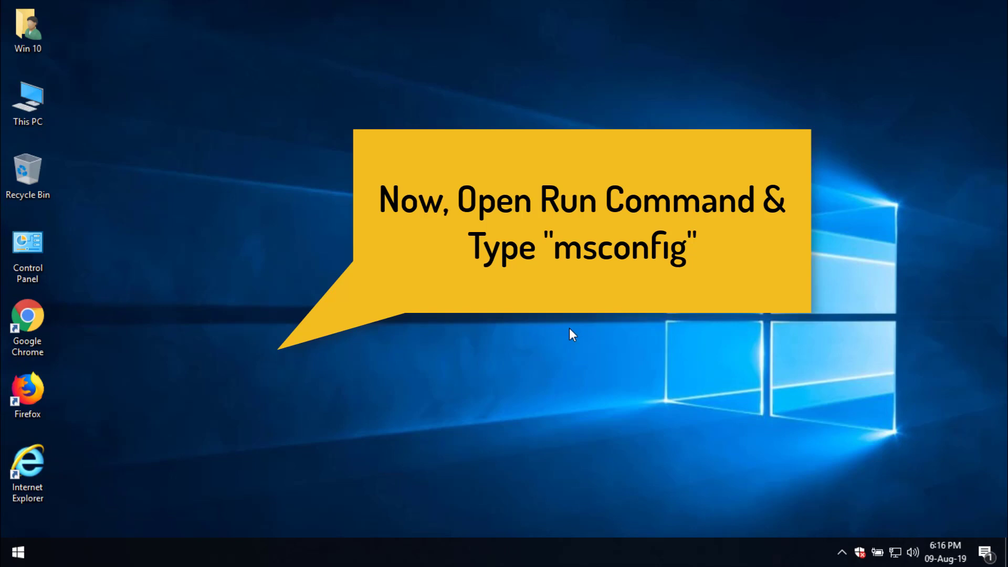
Step: Open System Configuration by running the msconfig command
{"action": "key", "text": "super+r"}
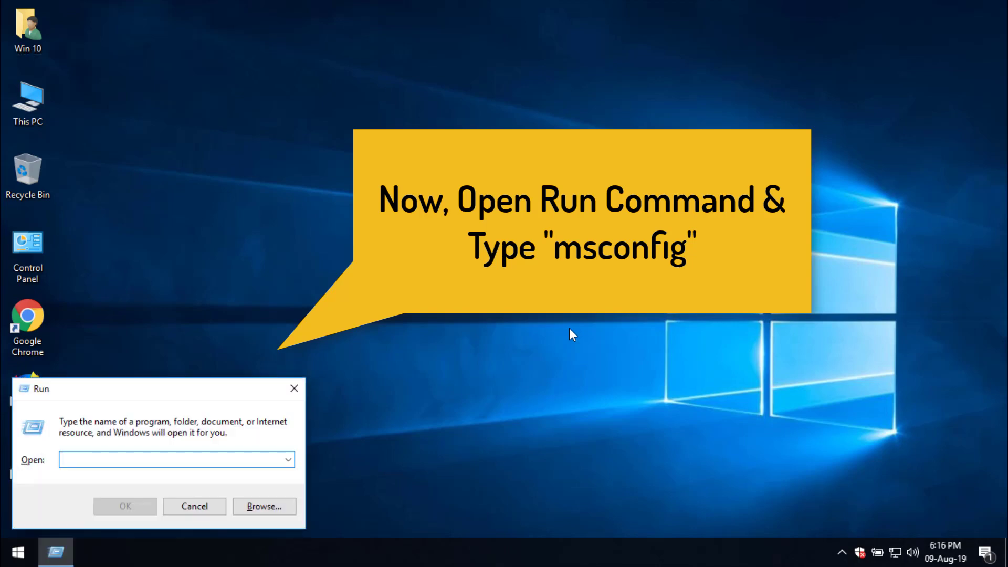
{"action": "type", "text": "msco"}
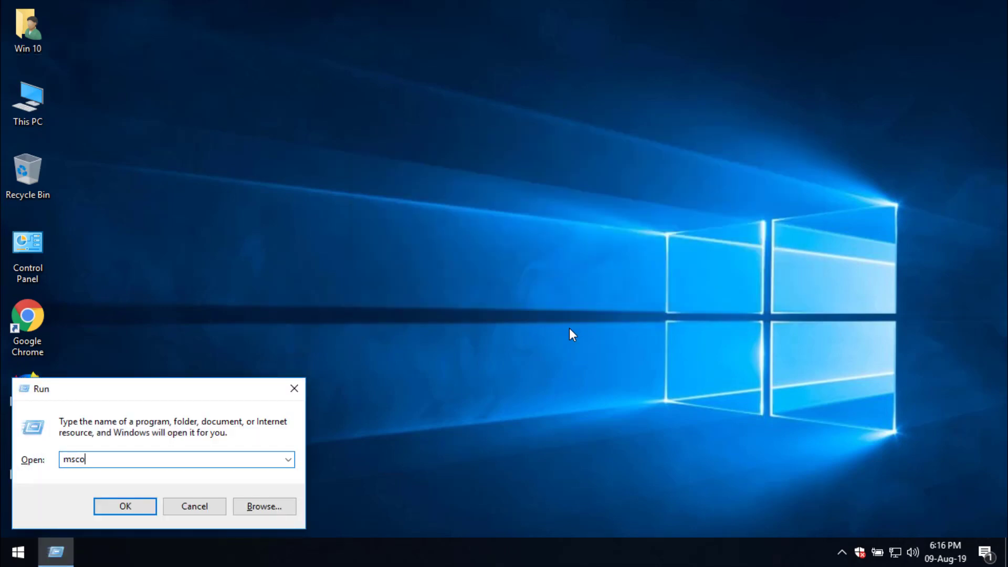
{"action": "type", "text": "nfig"}
{"action": "key", "text": "Return"}
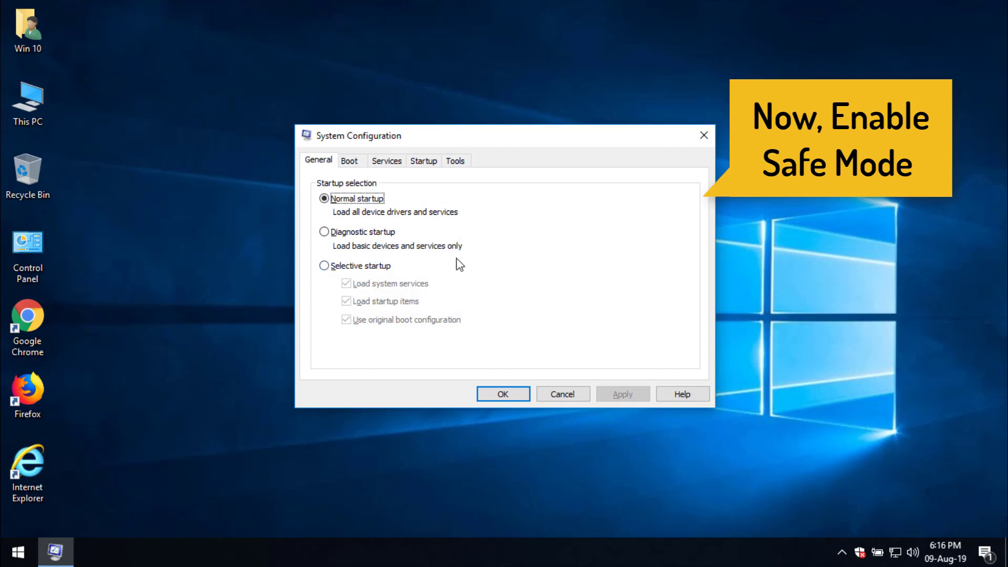
Step: Enable Safe boot with the Minimal option in the boot settings and restart the computer
{"action": "left_click", "coordinate": [349, 162]}
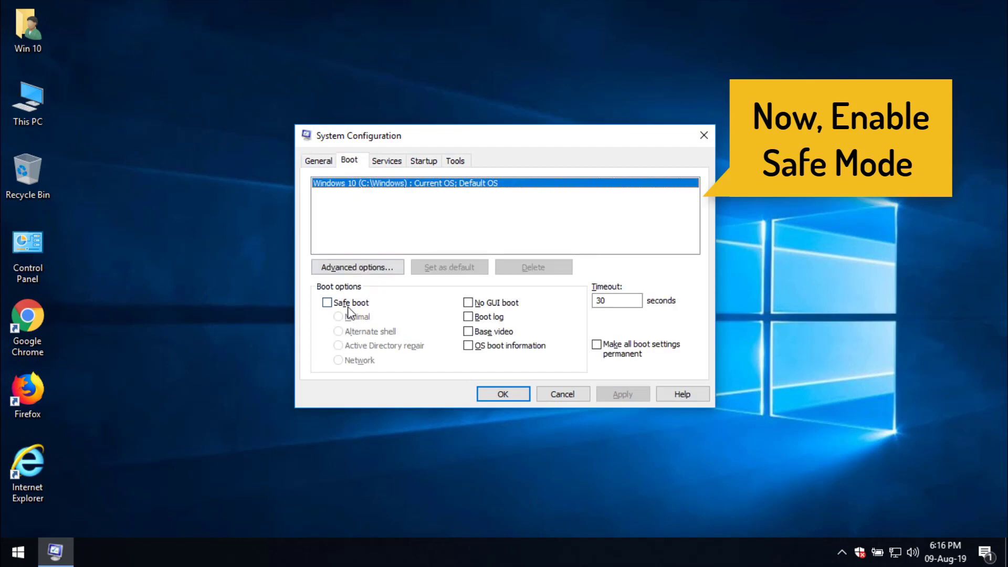
{"action": "left_click", "coordinate": [328, 303]}
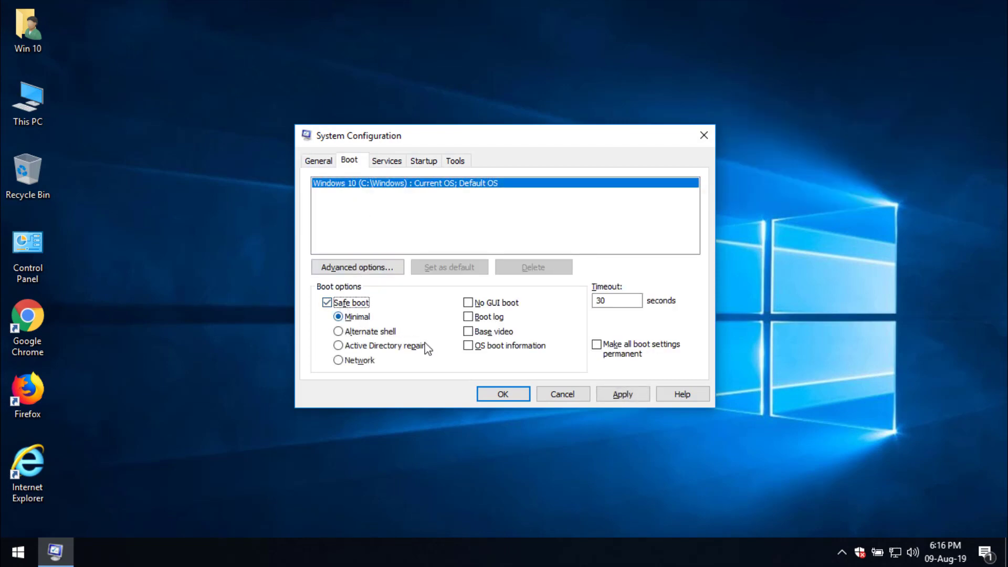
{"action": "left_click", "coordinate": [507, 395]}
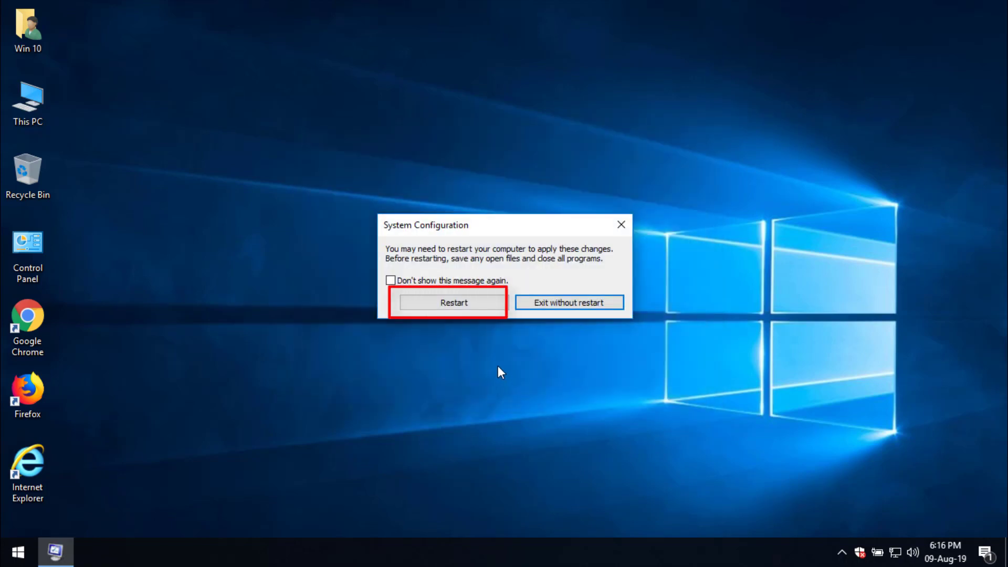
{"action": "left_click", "coordinate": [486, 306]}
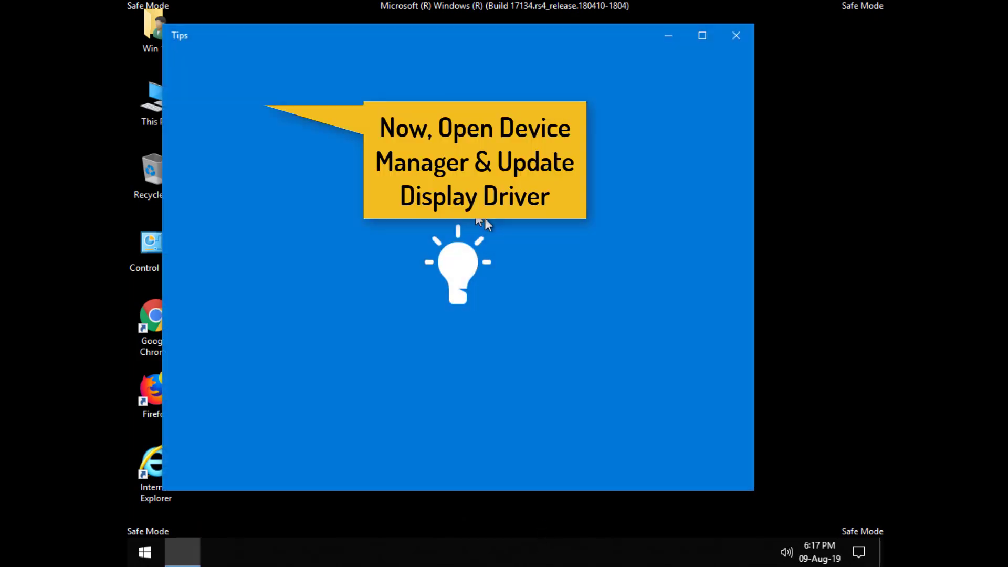
Step: Close the Tips window and open Device Manager from the system properties of This PC
{"action": "left_click", "coordinate": [741, 33]}
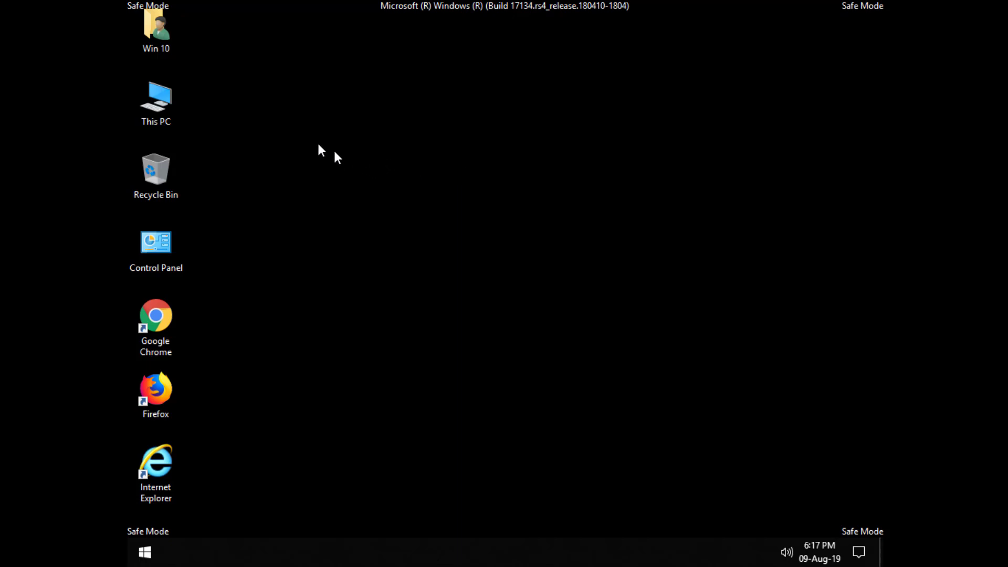
{"action": "right_click", "coordinate": [162, 102]}
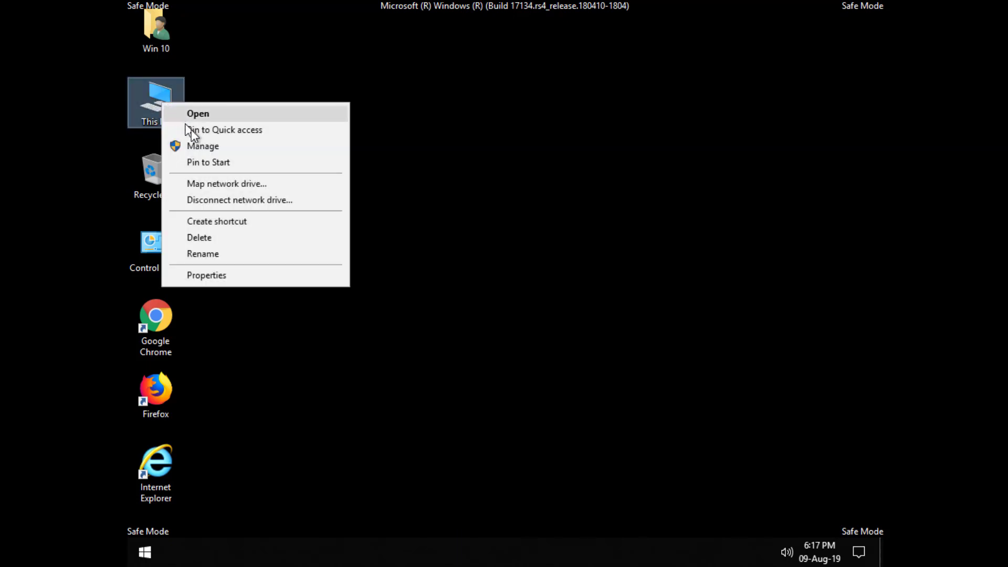
{"action": "left_click", "coordinate": [230, 273]}
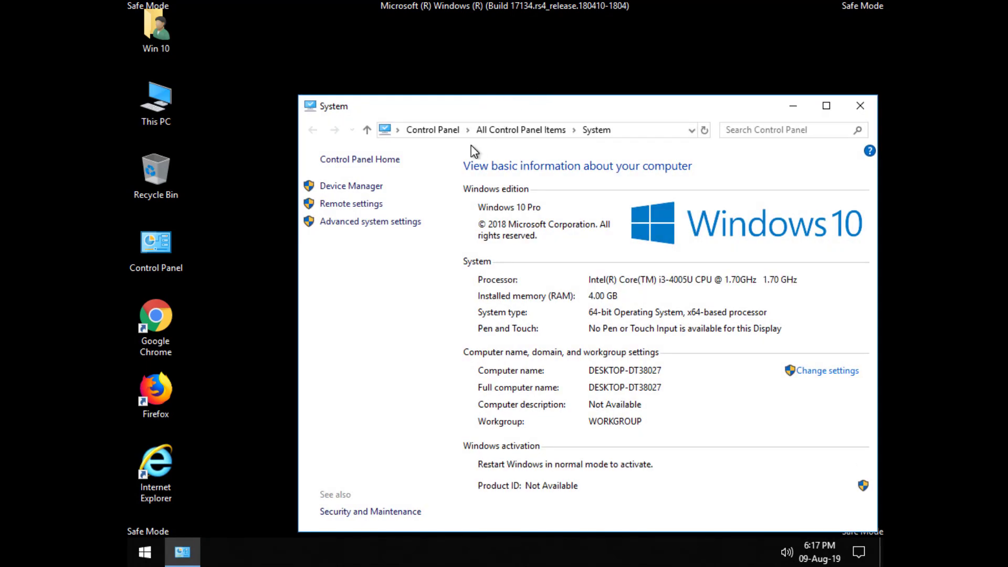
{"action": "left_click", "coordinate": [377, 187]}
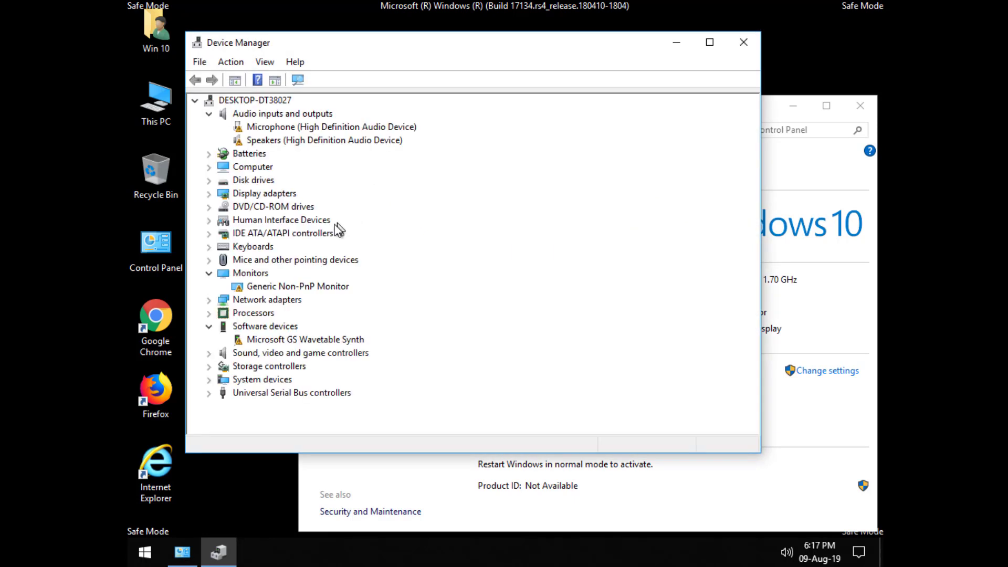
Step: Start a driver update for the Generic Non-PnP Monitor and search automatically for updated driver software
{"action": "left_click", "coordinate": [278, 287]}
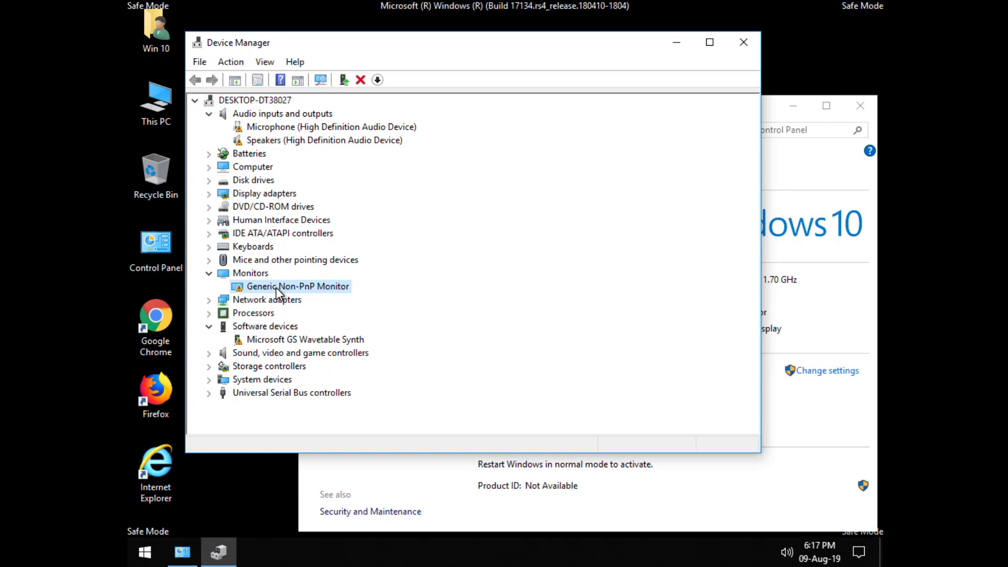
{"action": "right_click", "coordinate": [278, 293]}
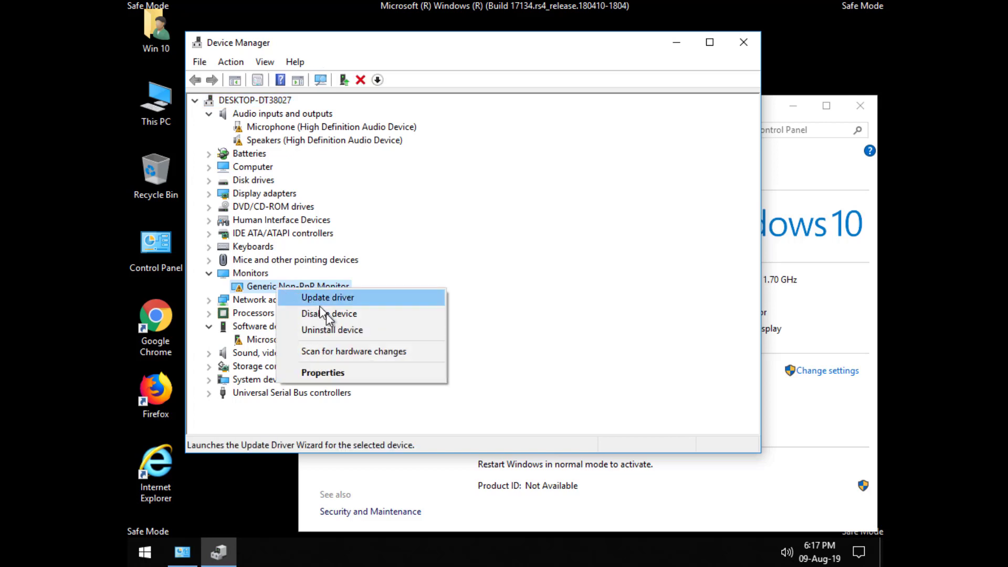
{"action": "left_click", "coordinate": [343, 303]}
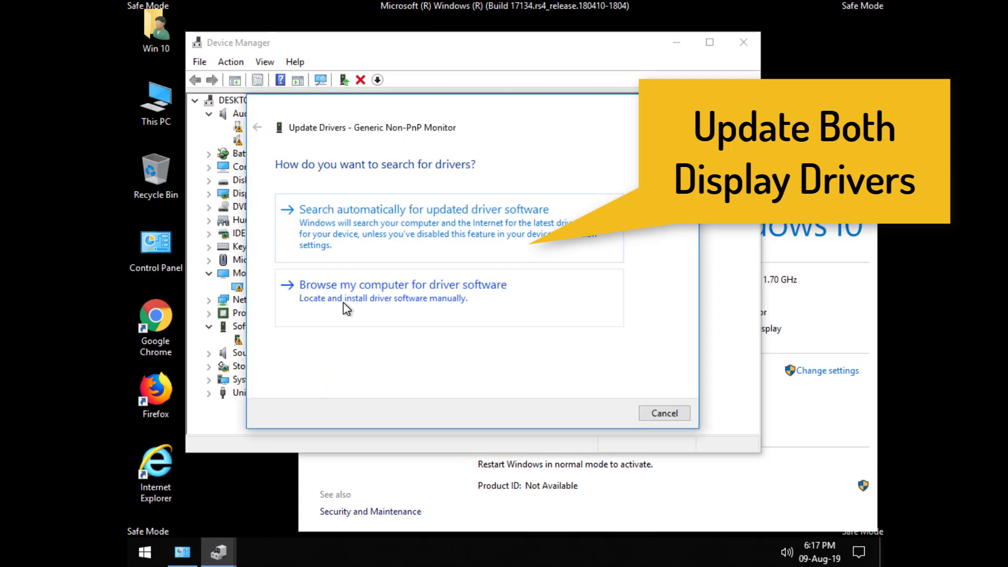
{"action": "left_click", "coordinate": [504, 242]}
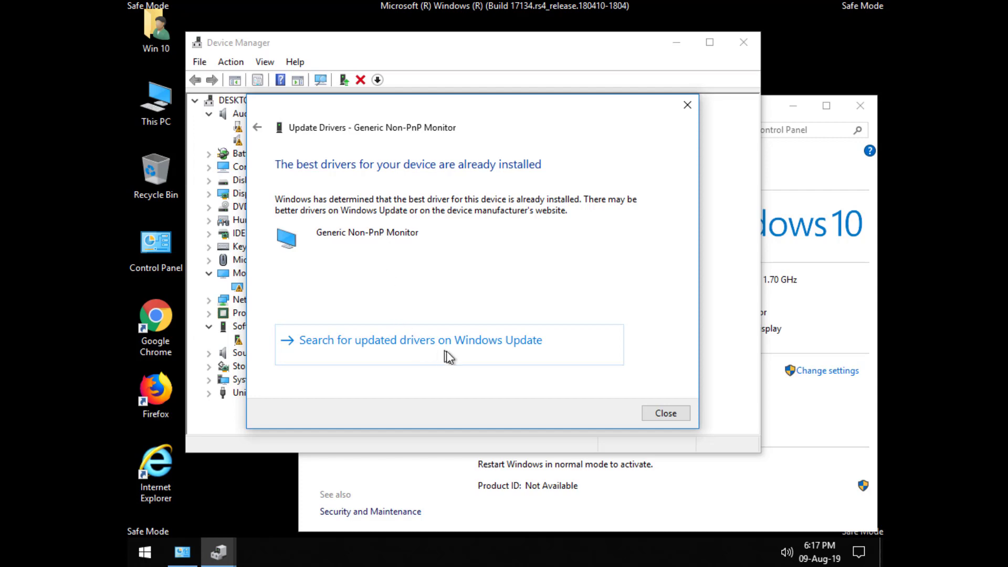
Step: Go back and install the Generic Non-PnP Monitor driver manually from the list of available drivers on the computer
{"action": "left_click", "coordinate": [258, 128]}
{"action": "left_click", "coordinate": [488, 293]}
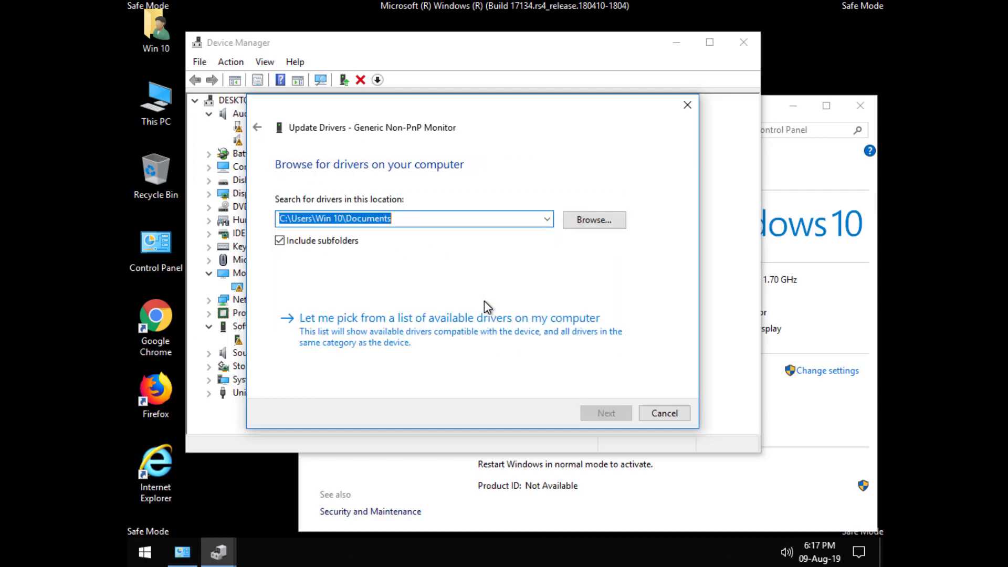
{"action": "left_click", "coordinate": [415, 326]}
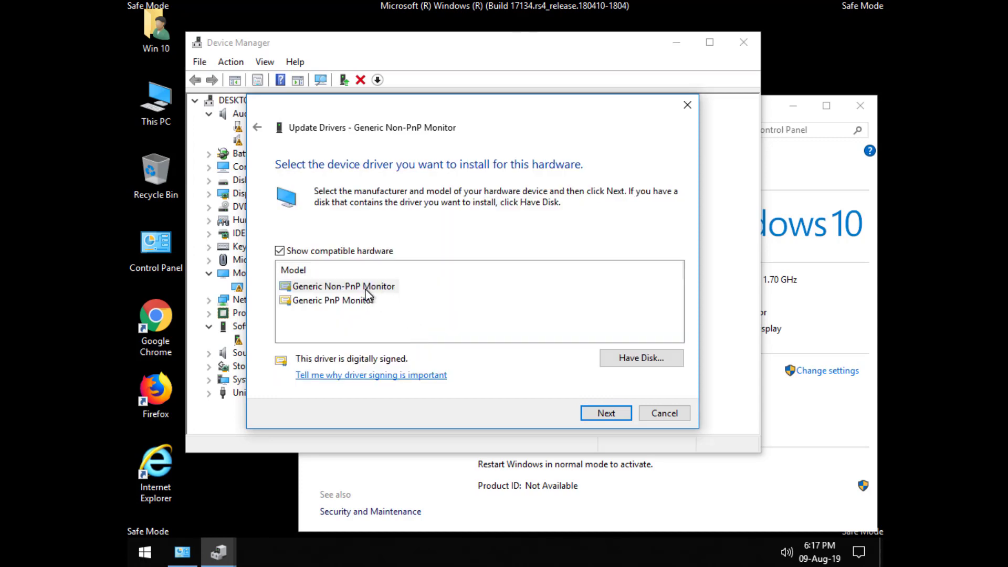
{"action": "left_click", "coordinate": [370, 288]}
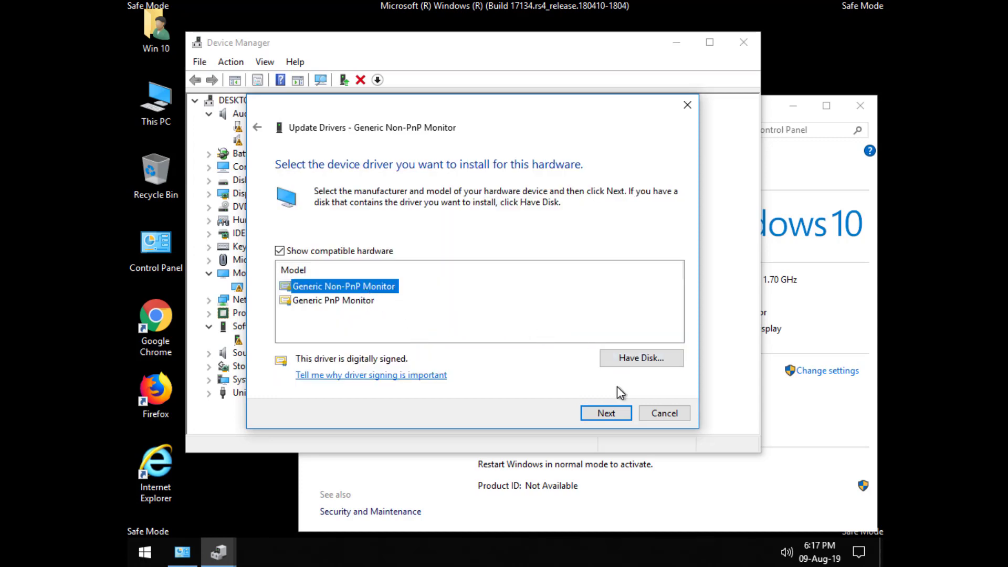
{"action": "left_click", "coordinate": [603, 417]}
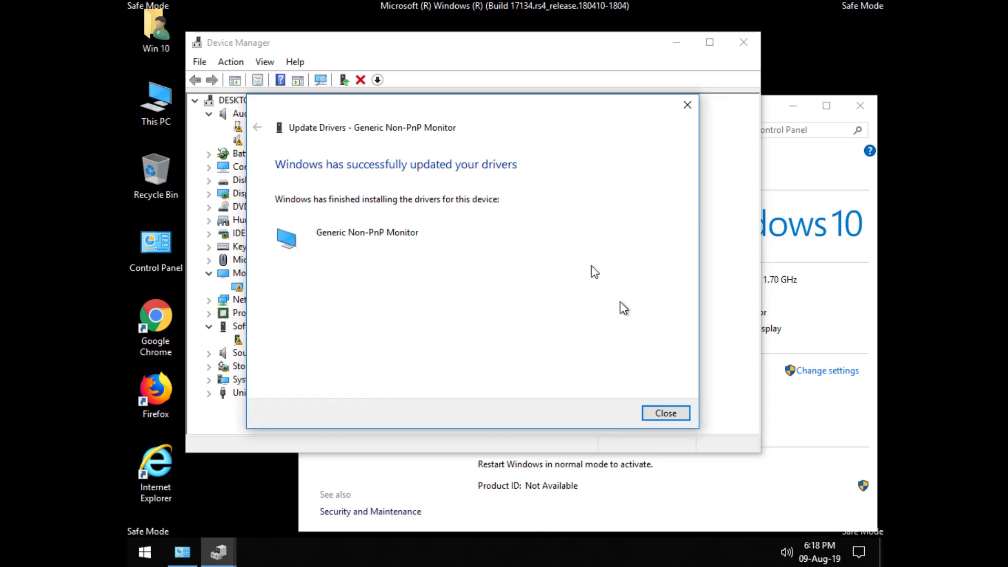
{"action": "left_click", "coordinate": [663, 419]}
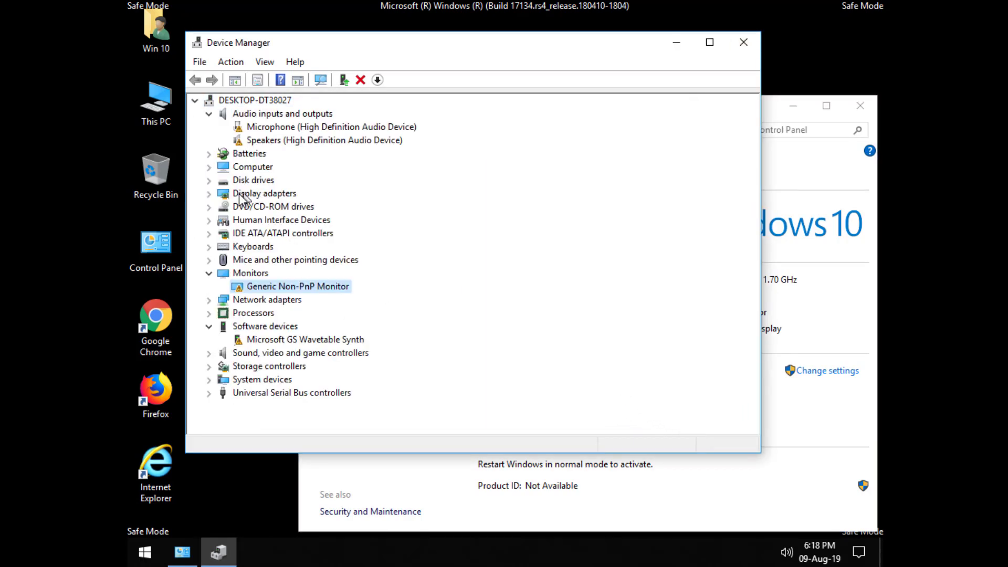
Step: Start a driver update for the VirtualBox Graphics Adapter (WDDM) under Display adapters, searching automatically for updated driver software
{"action": "left_click", "coordinate": [211, 195]}
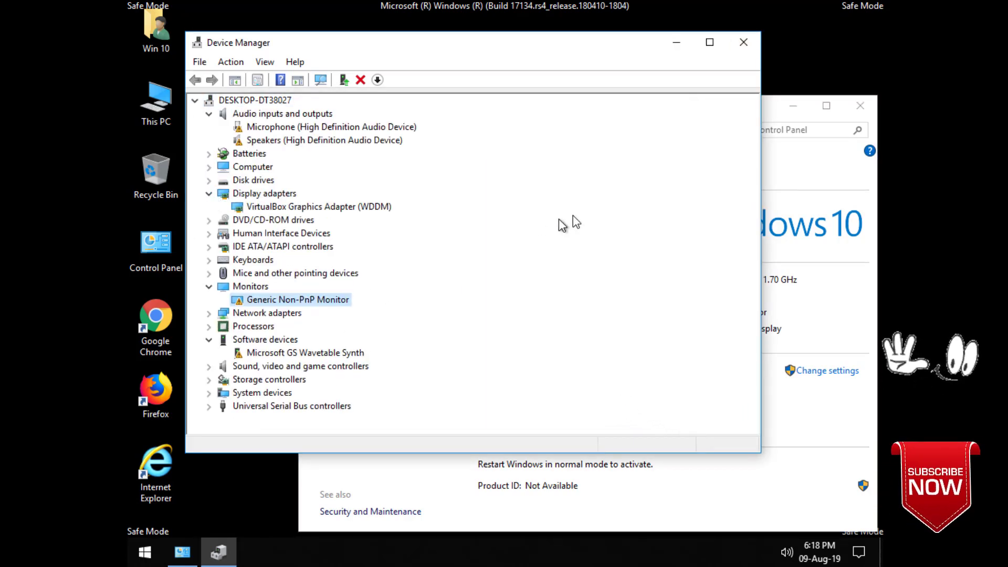
{"action": "left_click", "coordinate": [367, 206]}
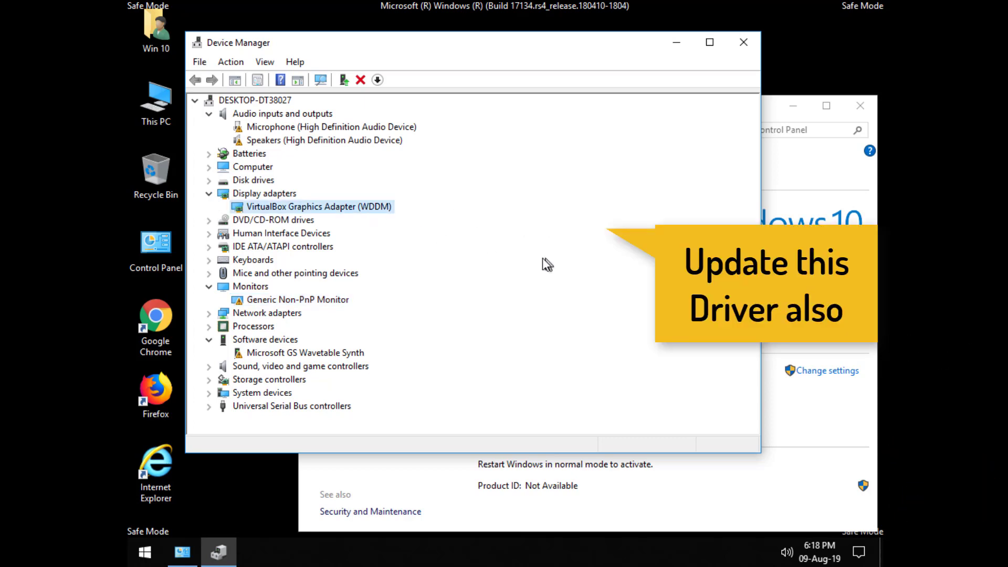
{"action": "right_click", "coordinate": [364, 205]}
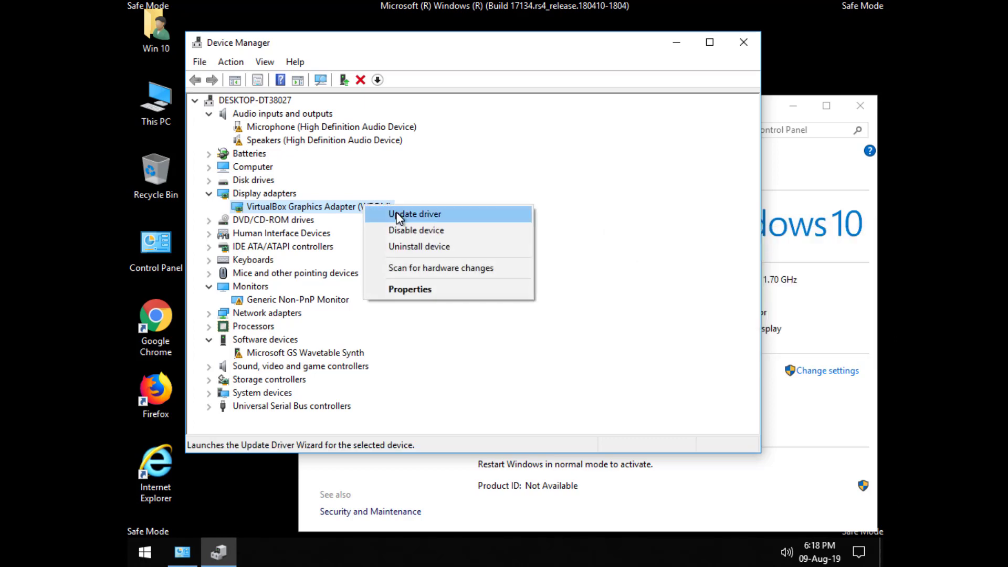
{"action": "left_click", "coordinate": [415, 214]}
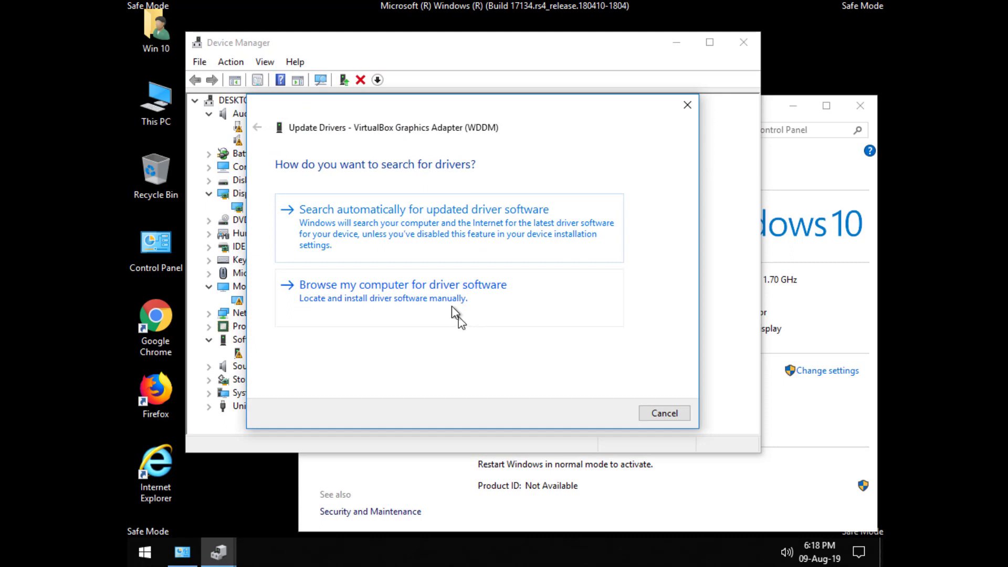
{"action": "left_click", "coordinate": [456, 246]}
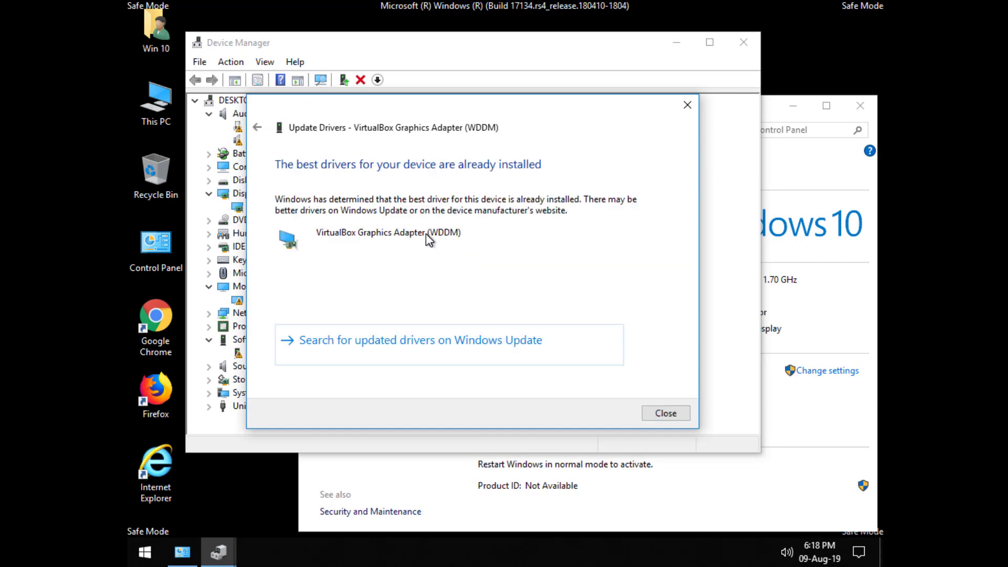
Step: Install the VirtualBox Graphics Adapter (WDDM) driver from the computer's list of available drivers, and close Device Manager and the System window
{"action": "left_click", "coordinate": [258, 128]}
{"action": "left_click", "coordinate": [386, 286]}
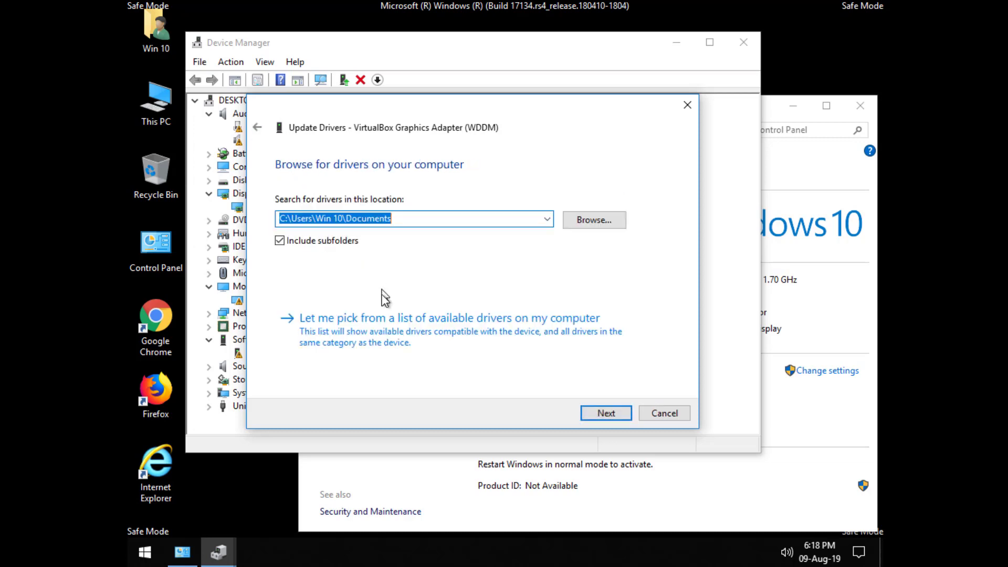
{"action": "left_click", "coordinate": [382, 326]}
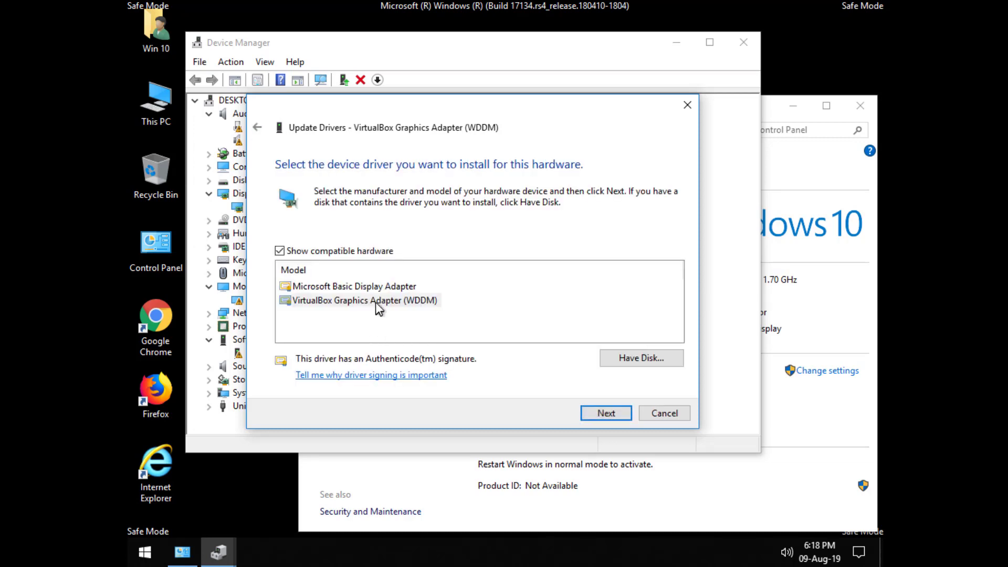
{"action": "left_click", "coordinate": [377, 300]}
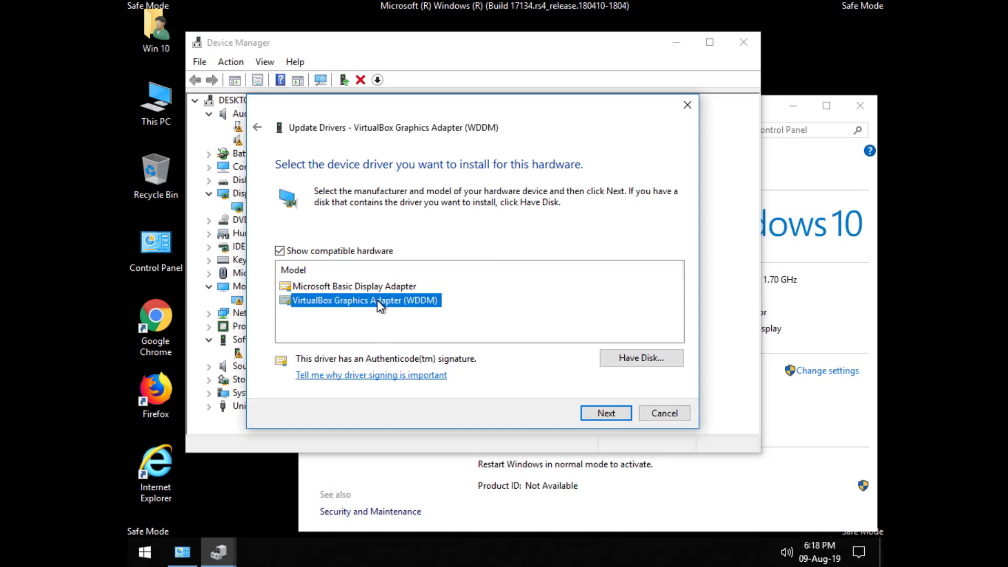
{"action": "left_click", "coordinate": [607, 414]}
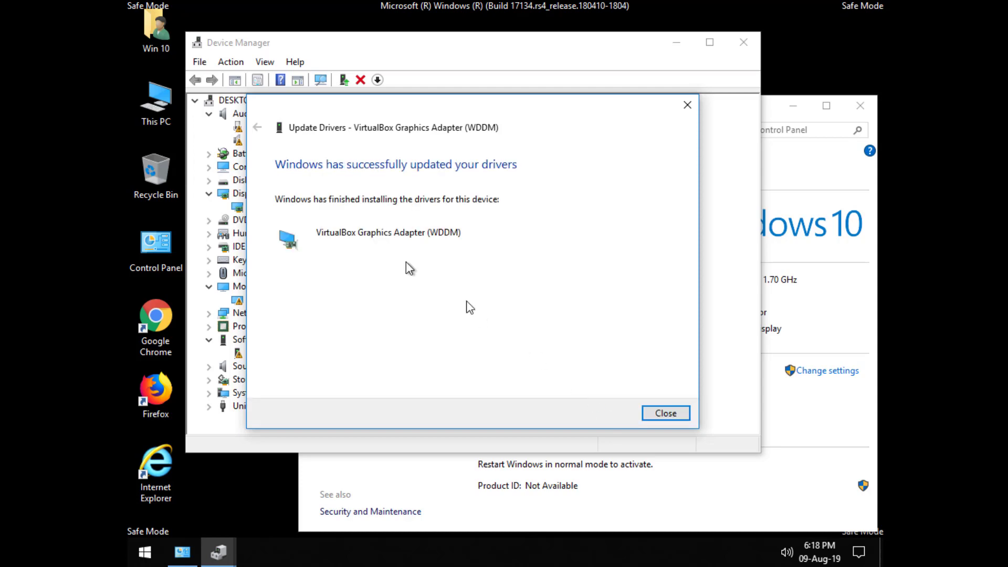
{"action": "left_click", "coordinate": [673, 415]}
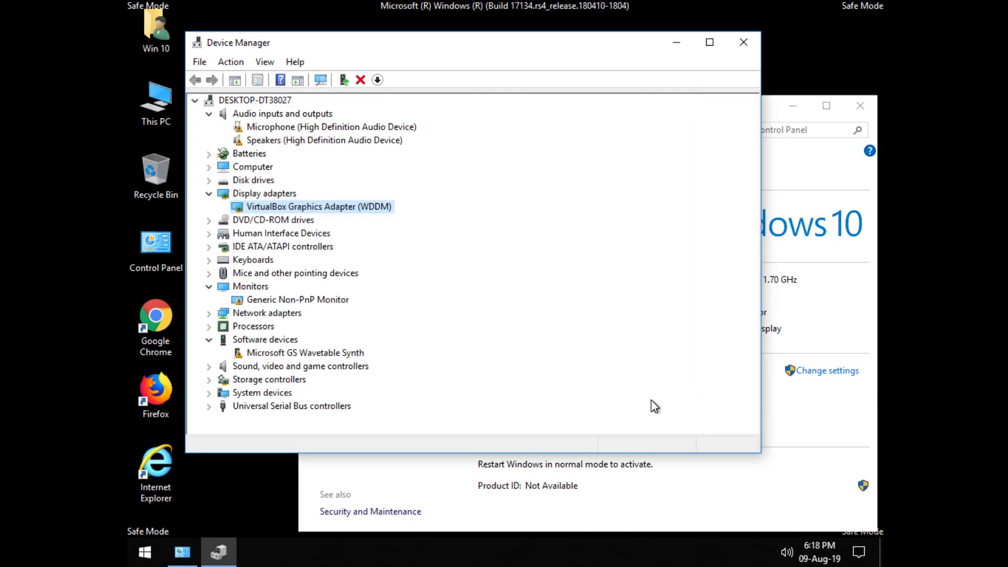
{"action": "left_click", "coordinate": [744, 43]}
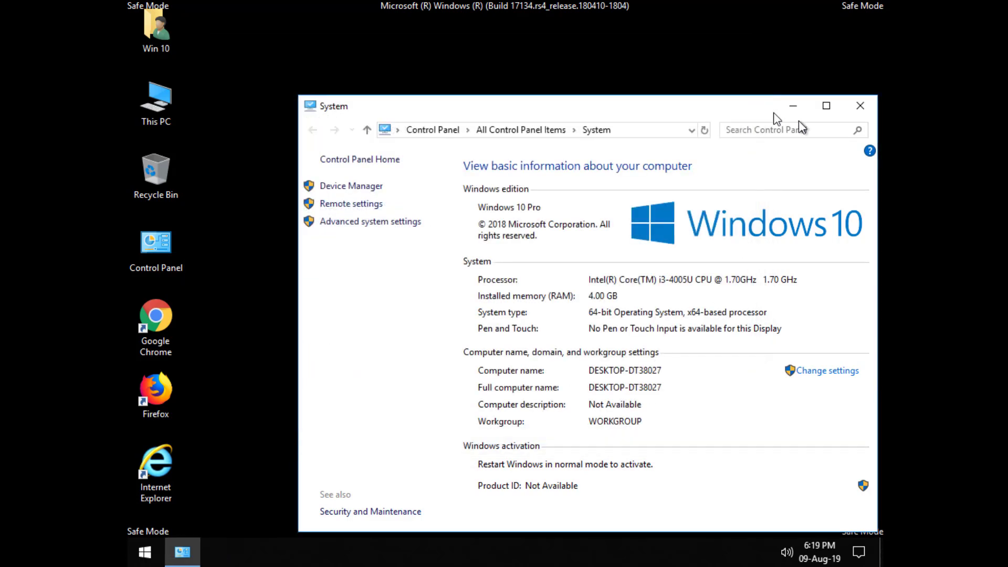
{"action": "left_click", "coordinate": [868, 105]}
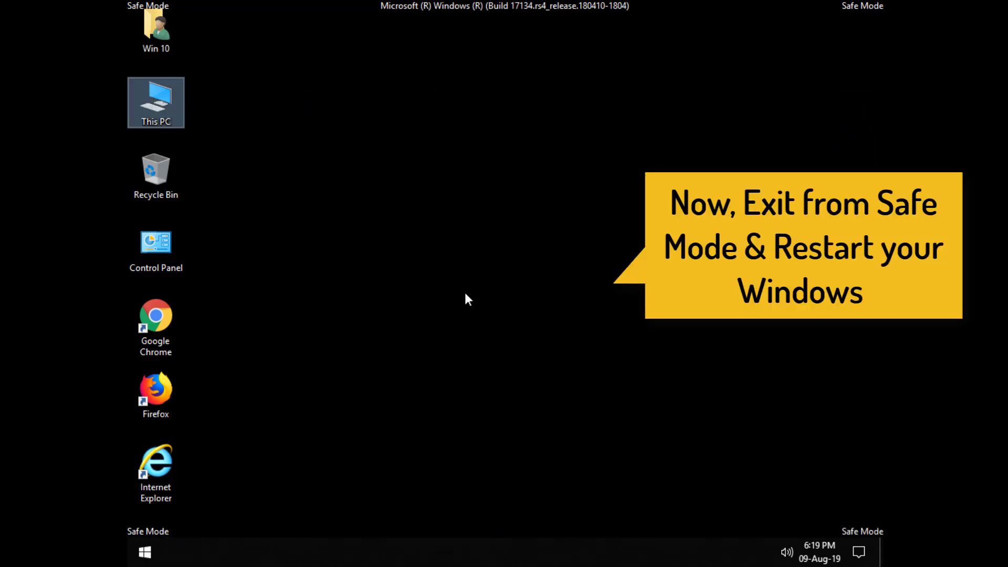
Step: Open System Configuration by running the msconfig command
{"action": "key", "text": "super+r"}
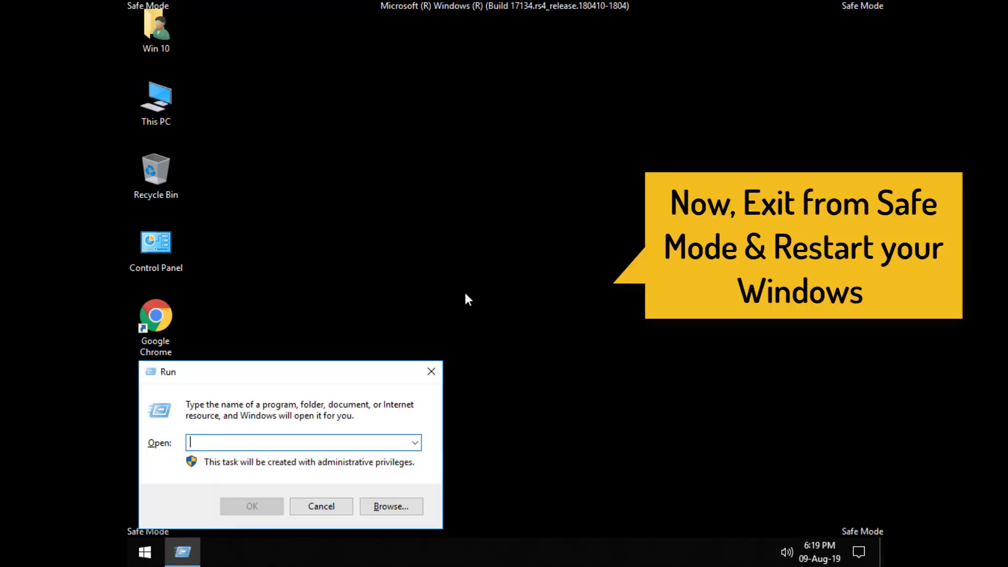
{"action": "type", "text": "msc"}
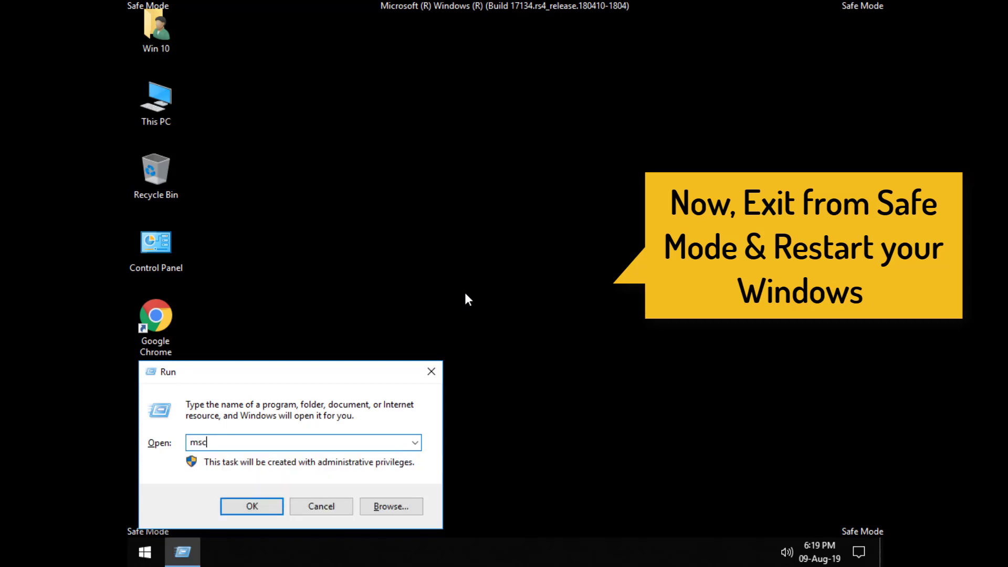
{"action": "type", "text": "onfig"}
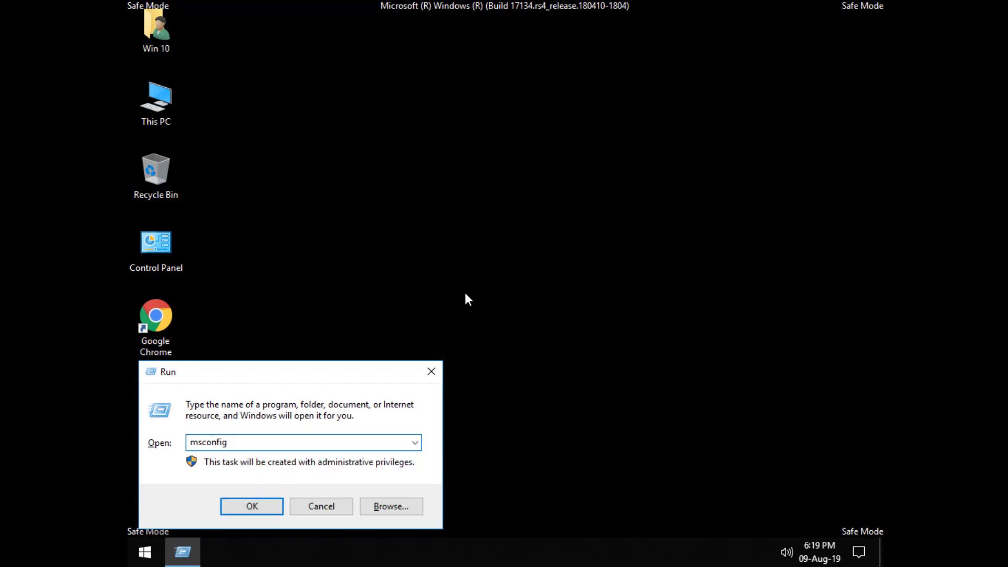
{"action": "key", "text": "Return"}
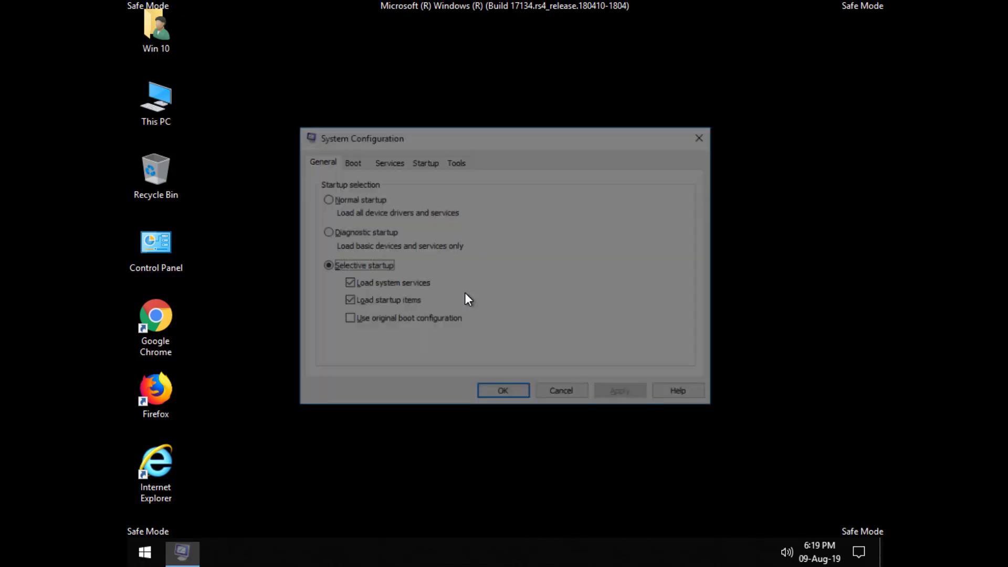
Step: Turn off Safe boot in the Windows 10 boot options and restart the computer to apply the change
{"action": "left_click", "coordinate": [349, 163]}
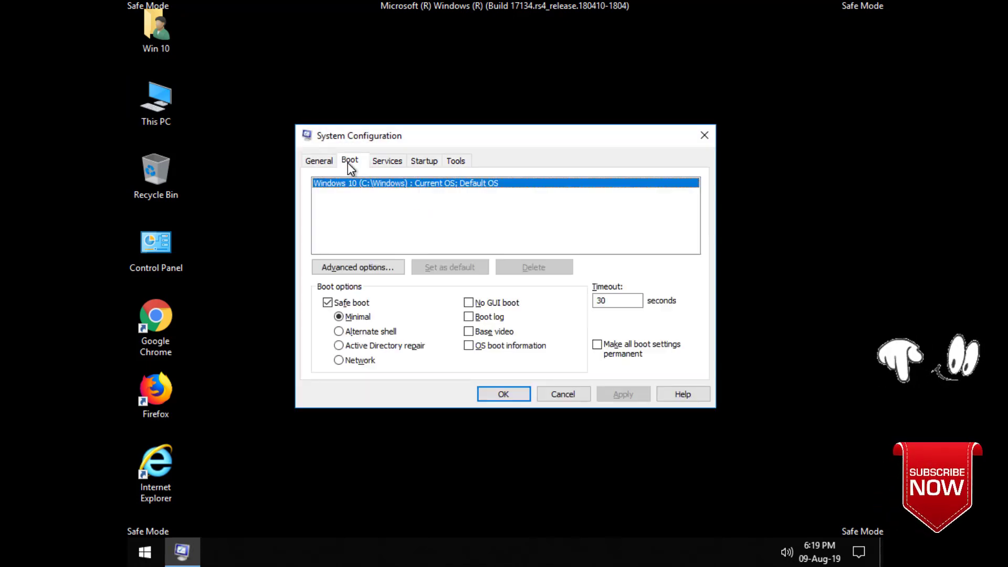
{"action": "left_click", "coordinate": [333, 305]}
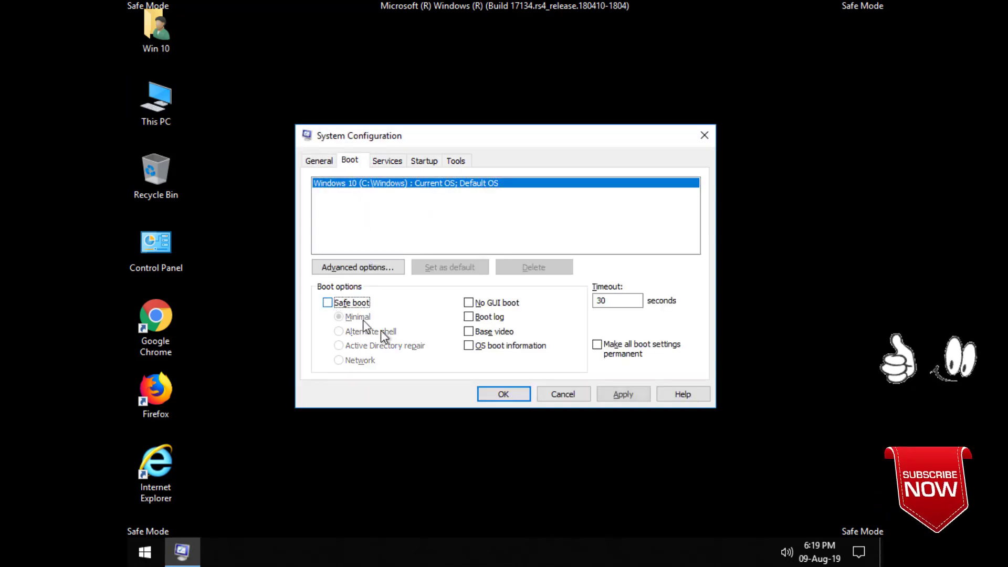
{"action": "left_click", "coordinate": [513, 393]}
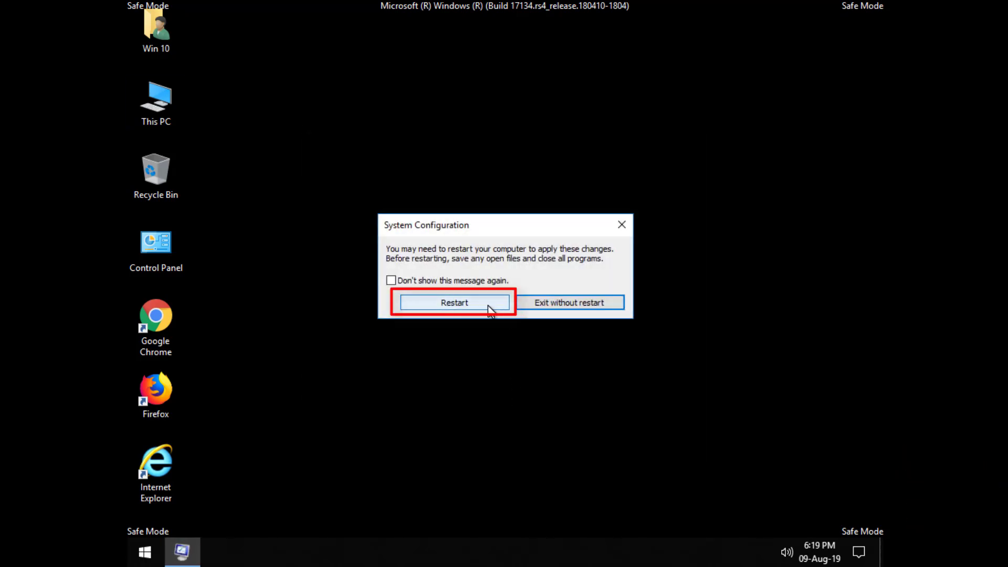
{"action": "left_click", "coordinate": [488, 307]}
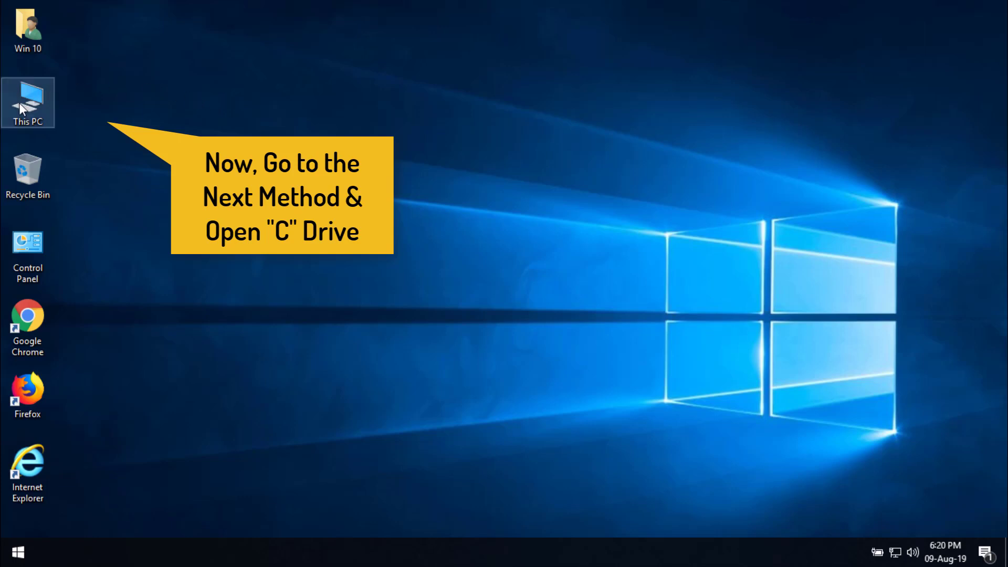
Step: Open This PC and bring up the properties of Local Disk (C:)
{"action": "double_click", "coordinate": [31, 109]}
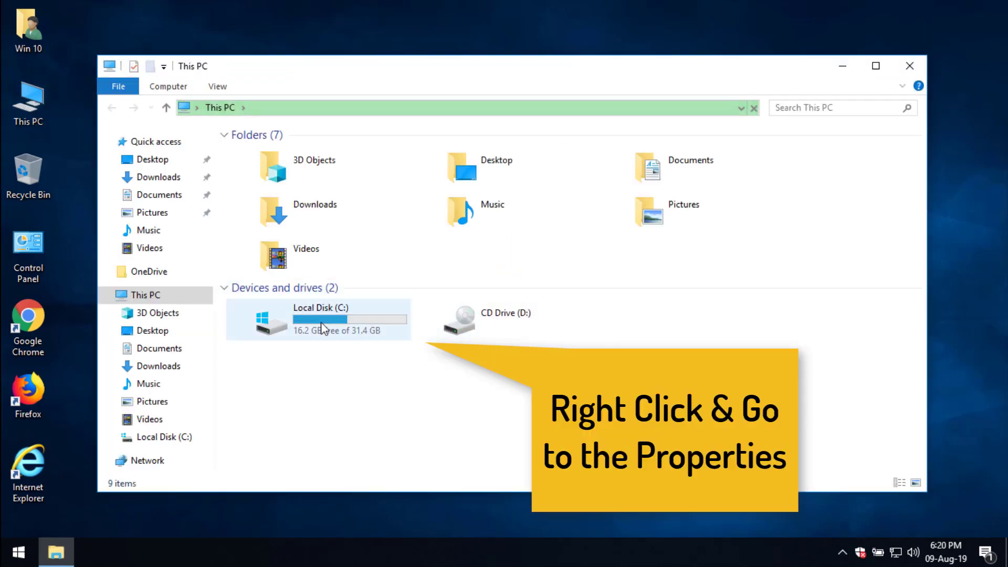
{"action": "left_click", "coordinate": [322, 325]}
{"action": "right_click", "coordinate": [321, 323]}
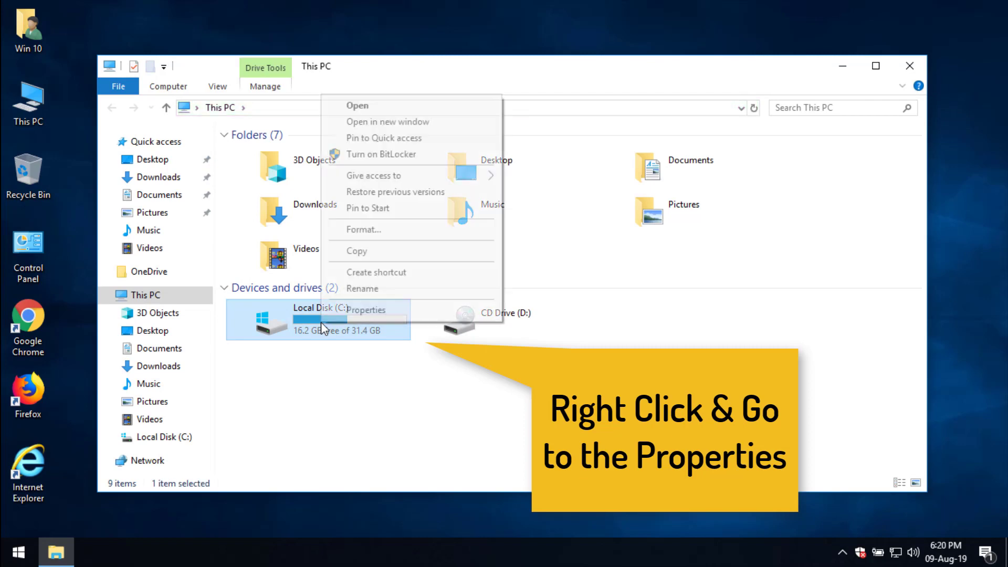
{"action": "left_click", "coordinate": [378, 309]}
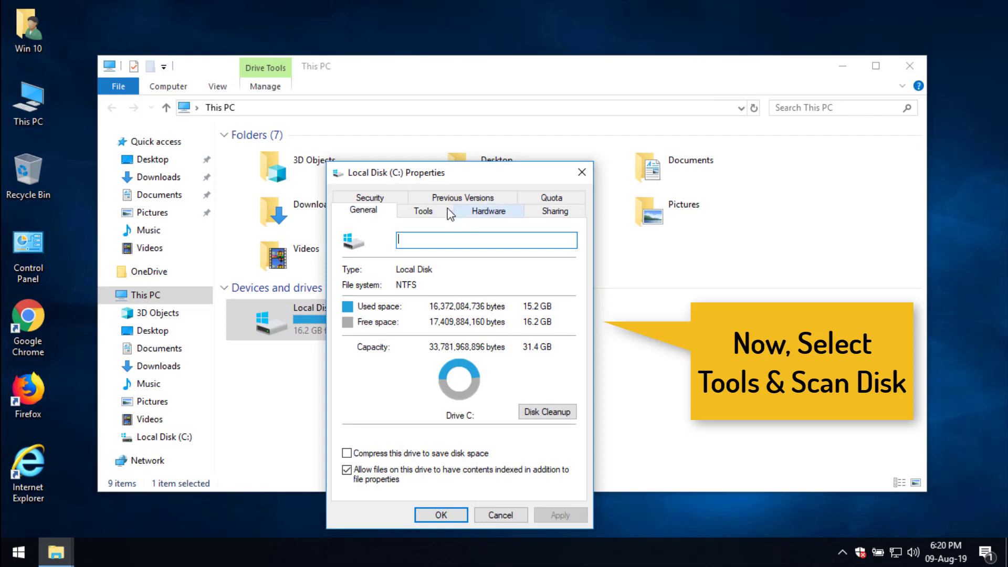
Step: Scan Local Disk (C:) for file system errors with error checking, and close the scan result, drive properties and This PC window
{"action": "left_click", "coordinate": [437, 216]}
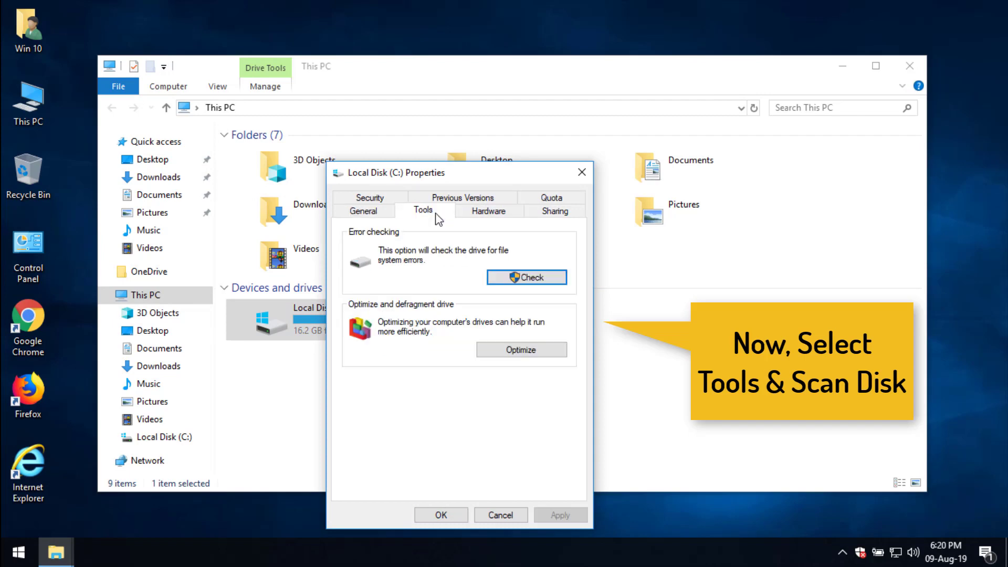
{"action": "left_click", "coordinate": [530, 280]}
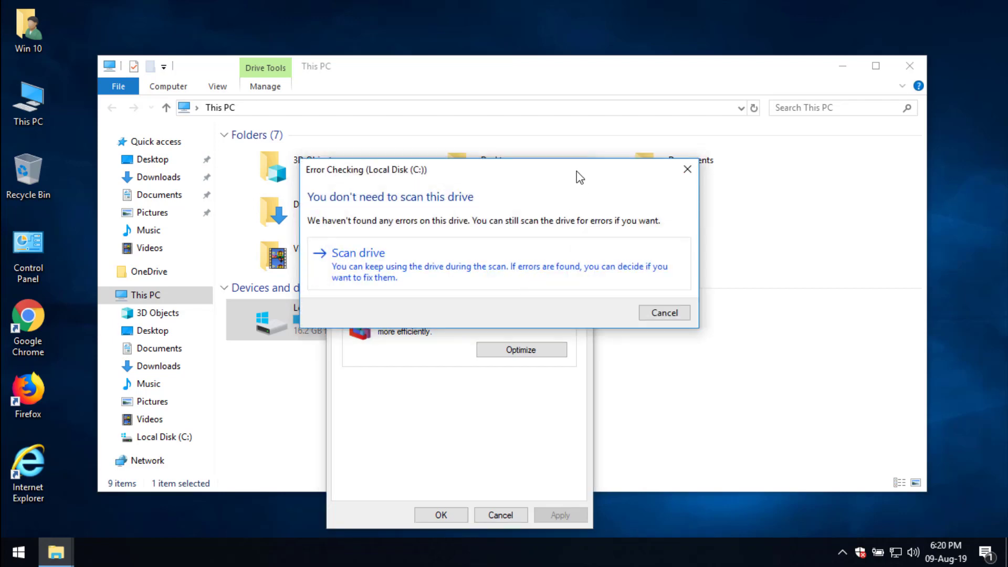
{"action": "left_click_drag", "start_coordinate": [578, 176], "coordinate": [581, 108]}
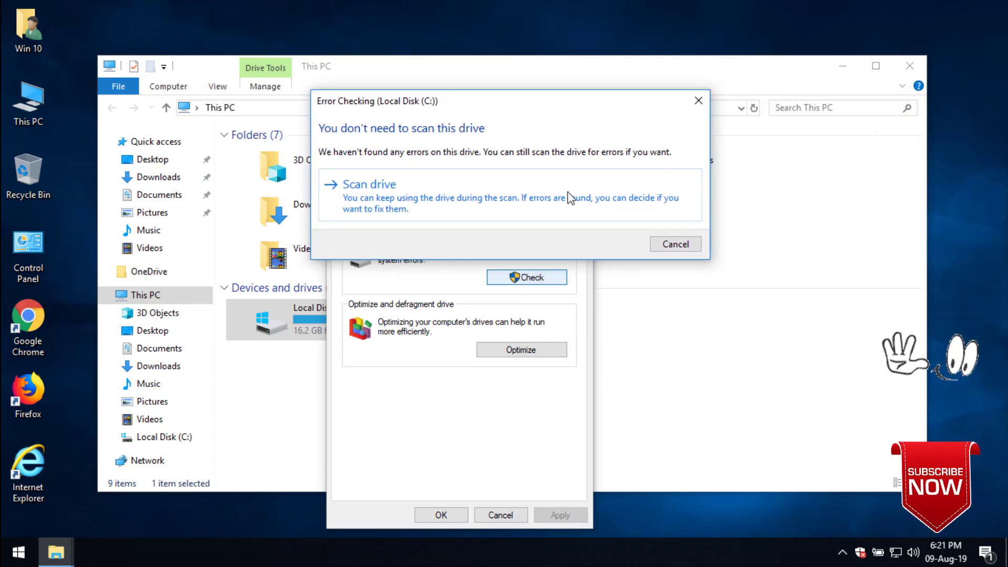
{"action": "left_click", "coordinate": [572, 195]}
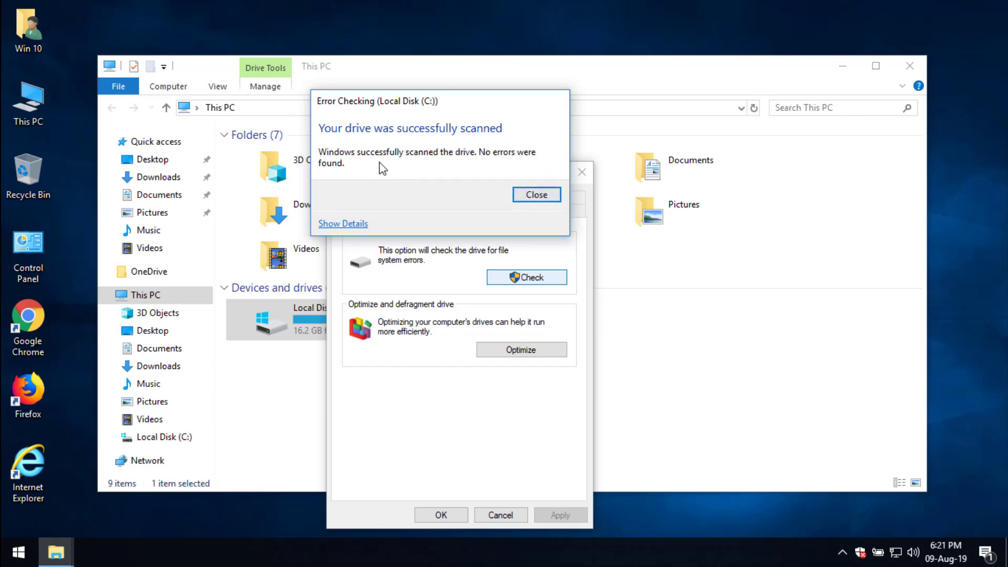
{"action": "left_click", "coordinate": [532, 196]}
{"action": "left_click", "coordinate": [441, 515]}
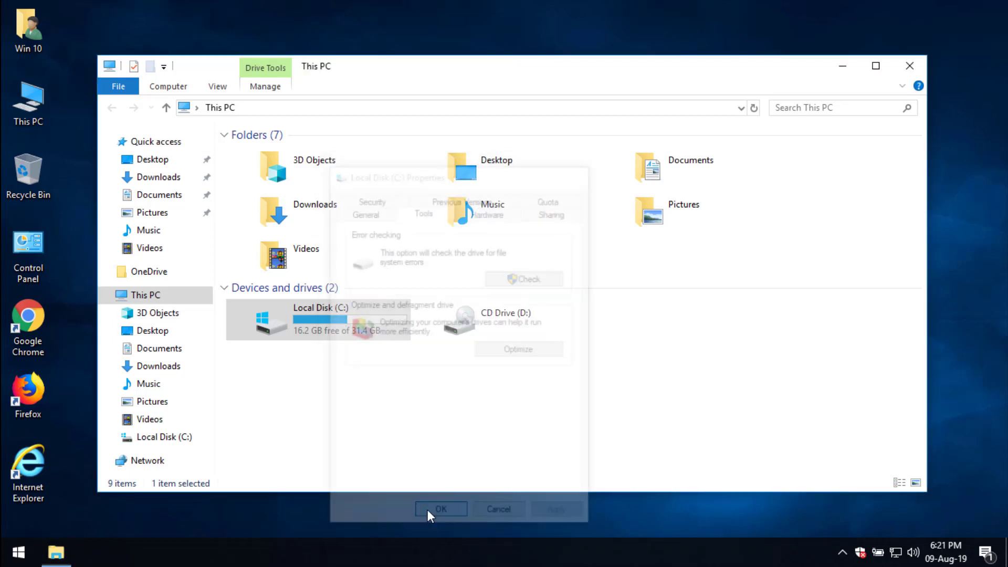
{"action": "left_click", "coordinate": [911, 65]}
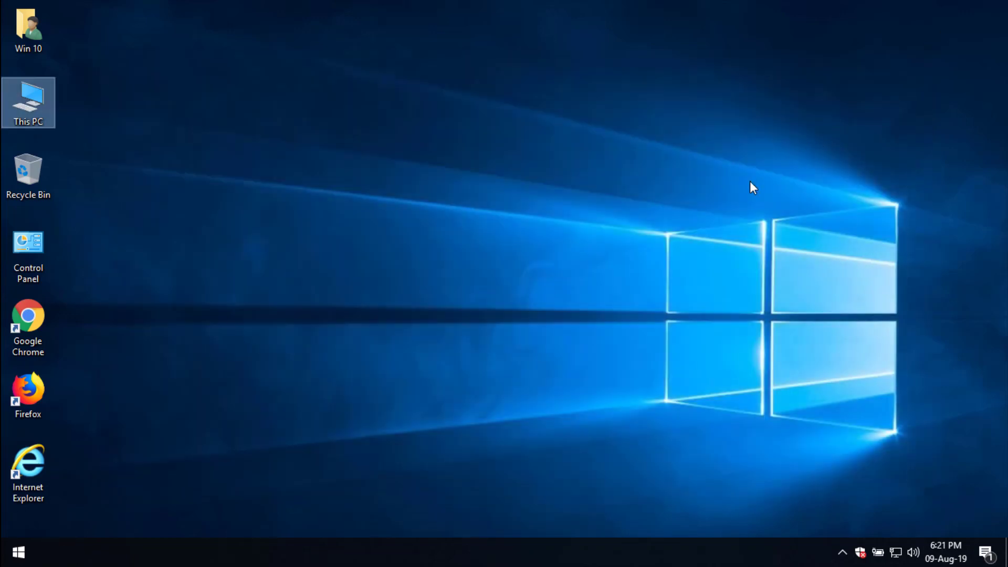
{"action": "right_click", "coordinate": [553, 246]}
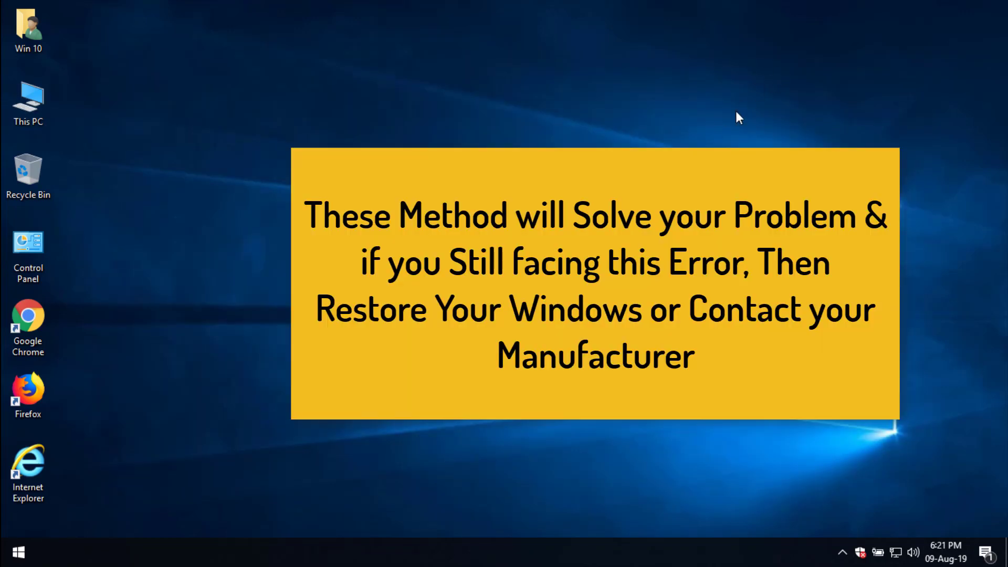